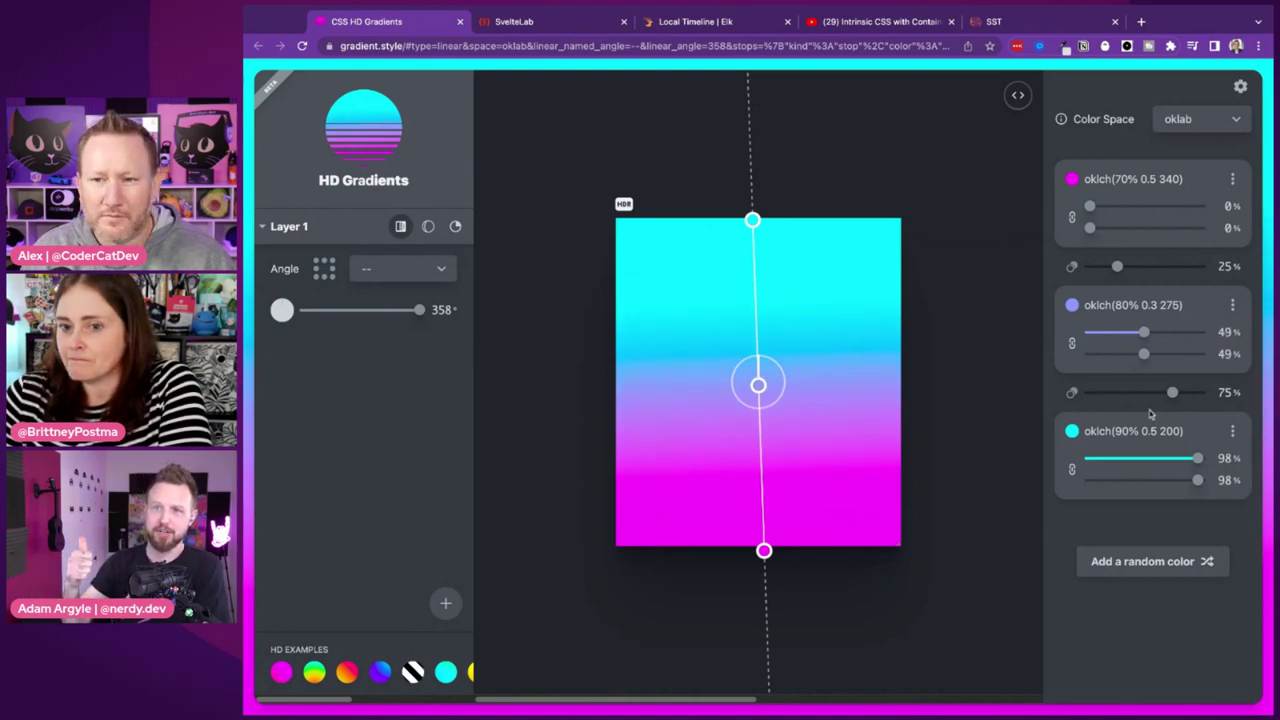
# - Add a random color stop and move the transition hint between the first two stops to 35%
pyautogui.moveTo(766, 562)
pyautogui.mouseDown()
pyautogui.moveTo(766, 578)
pyautogui.moveTo(764, 550)
pyautogui.mouseUp()
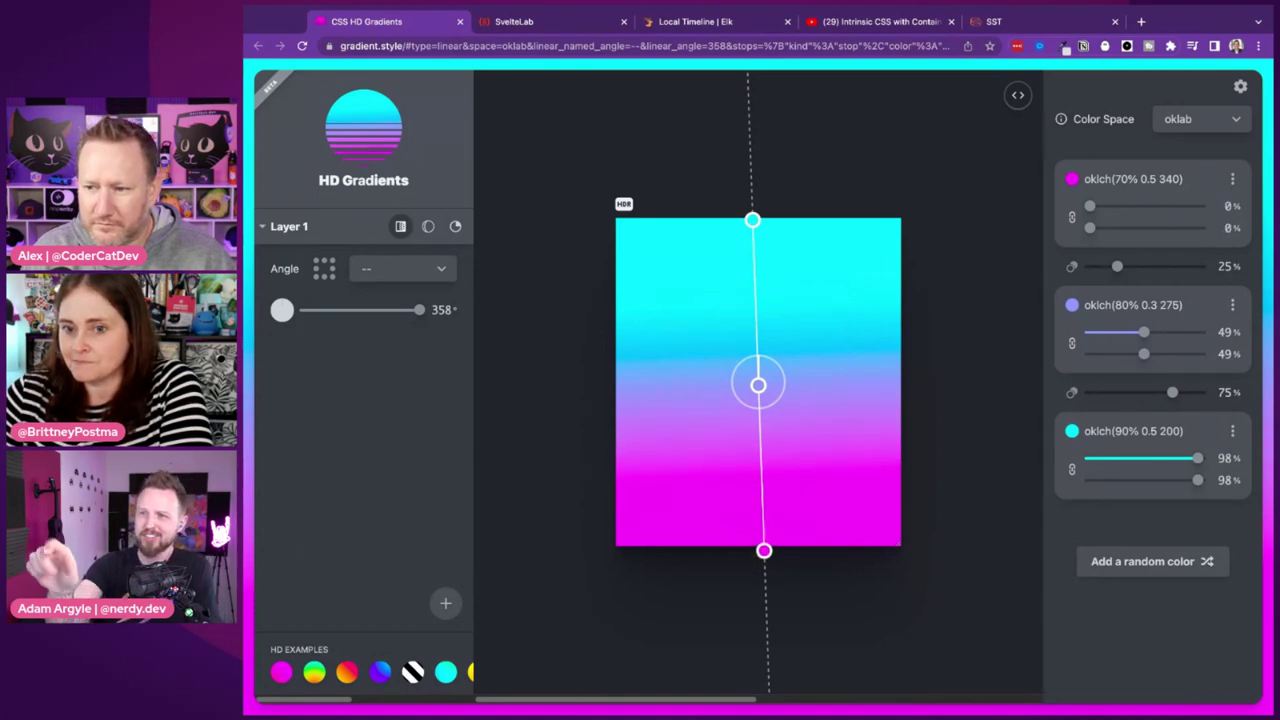
pyautogui.click(1170, 561)
pyautogui.scroll(-1, 1126, 457)
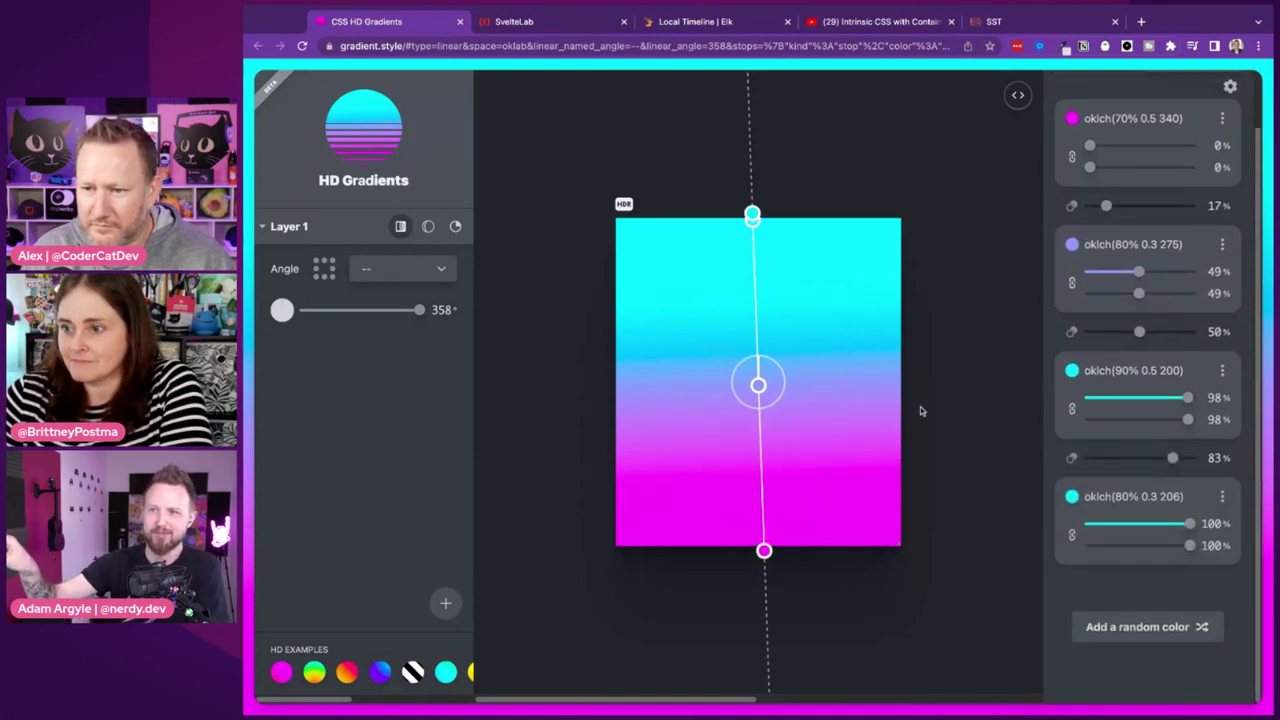
pyautogui.scroll(1, 1135, 310)
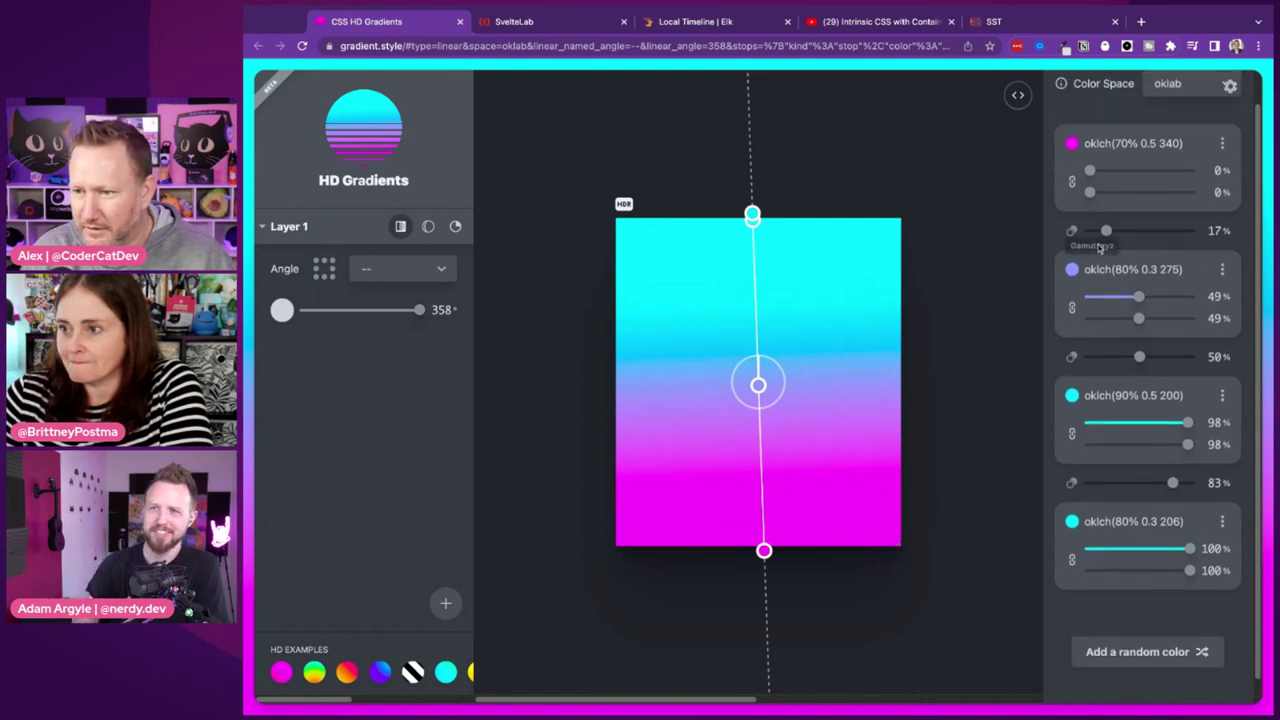
pyautogui.moveTo(1106, 230); pyautogui.dragTo(1139, 230)
pyautogui.moveTo(764, 385)
pyautogui.mouseDown()
pyautogui.moveTo(769, 486)
pyautogui.moveTo(768, 432)
pyautogui.mouseUp()
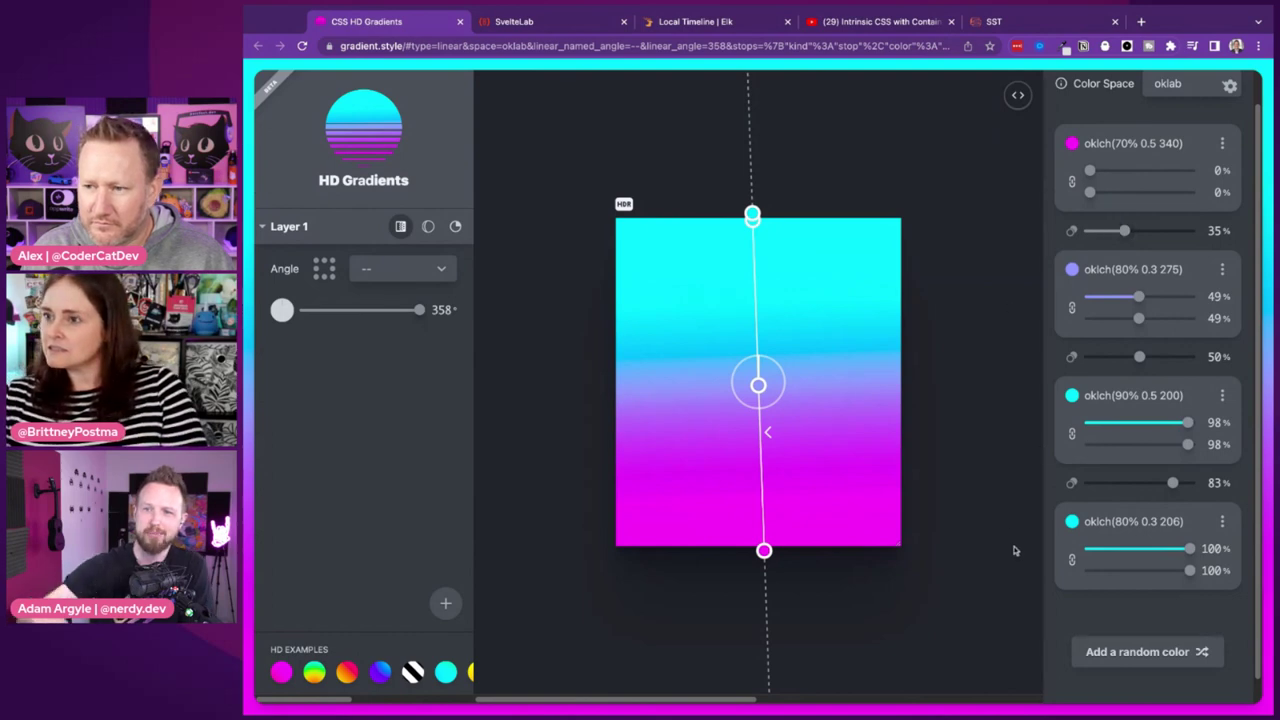
# - Load the black-and-white striped example gradient
pyautogui.click(413, 672)
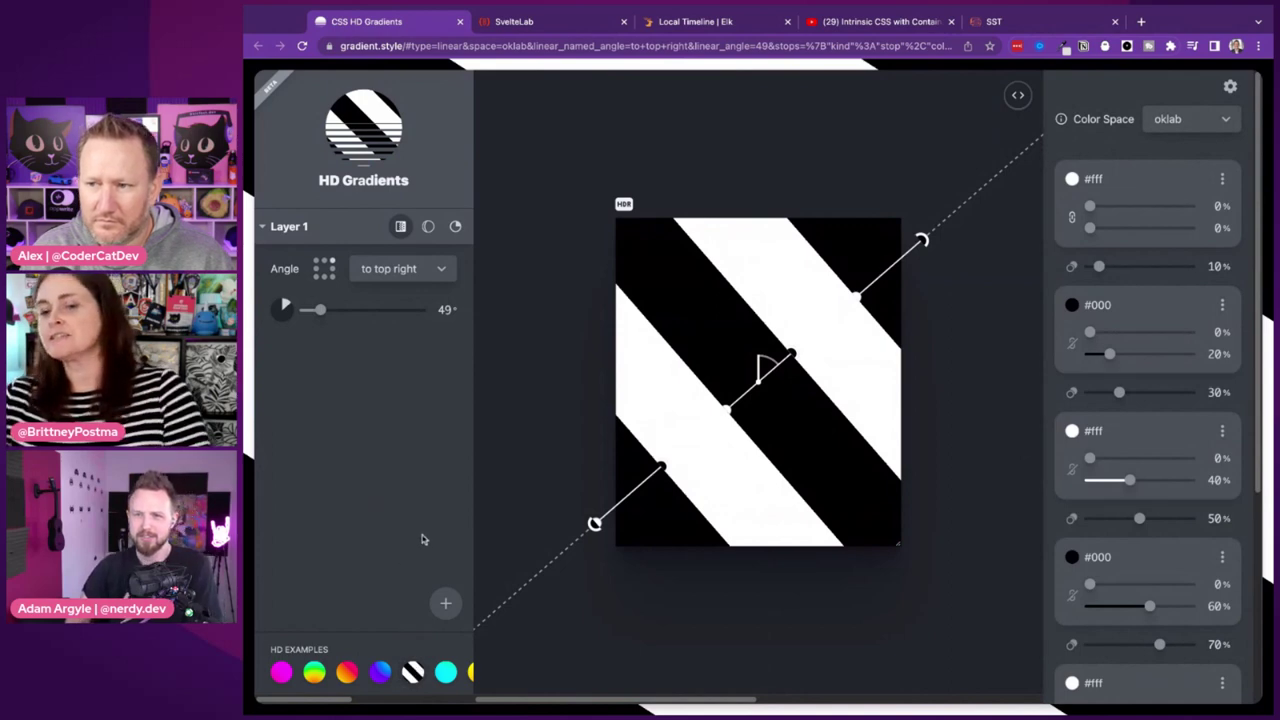
pyautogui.hscroll(2, 340, 690)
pyautogui.hscroll(-2, 340, 695)
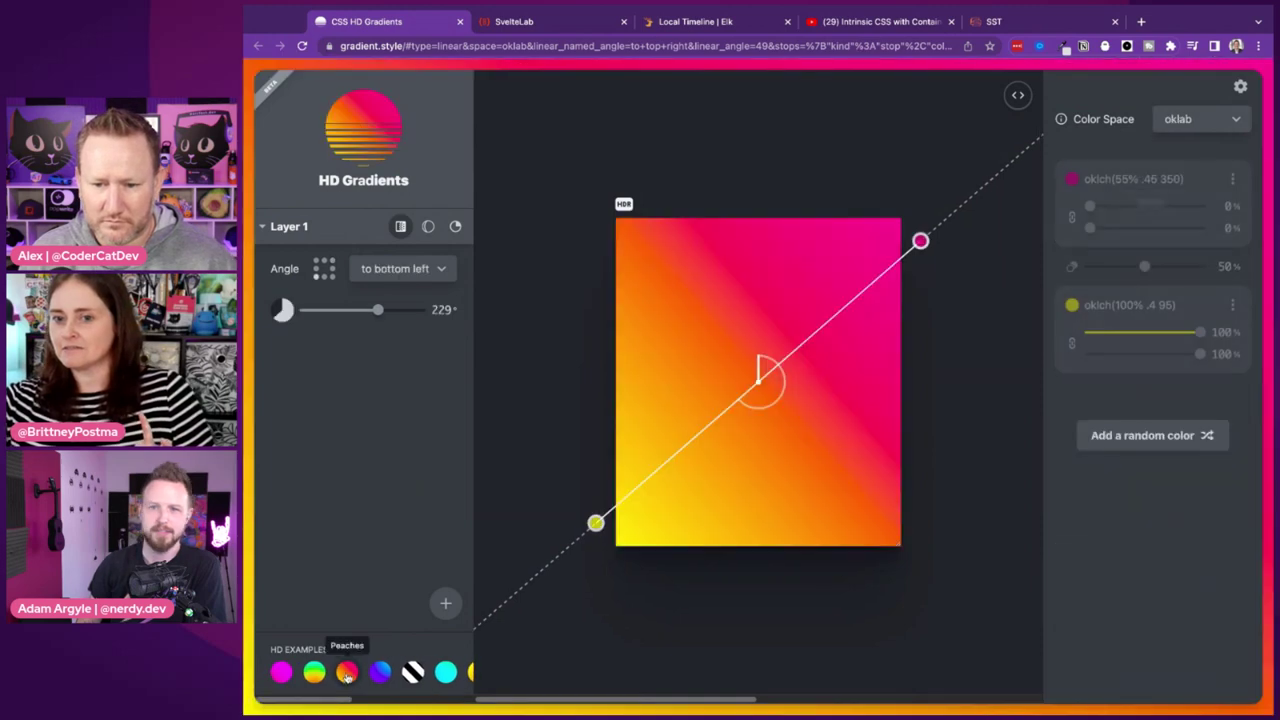
# - Load the Peaches example gradient and set the yellow stop's first position to 59%
pyautogui.click(346, 673)
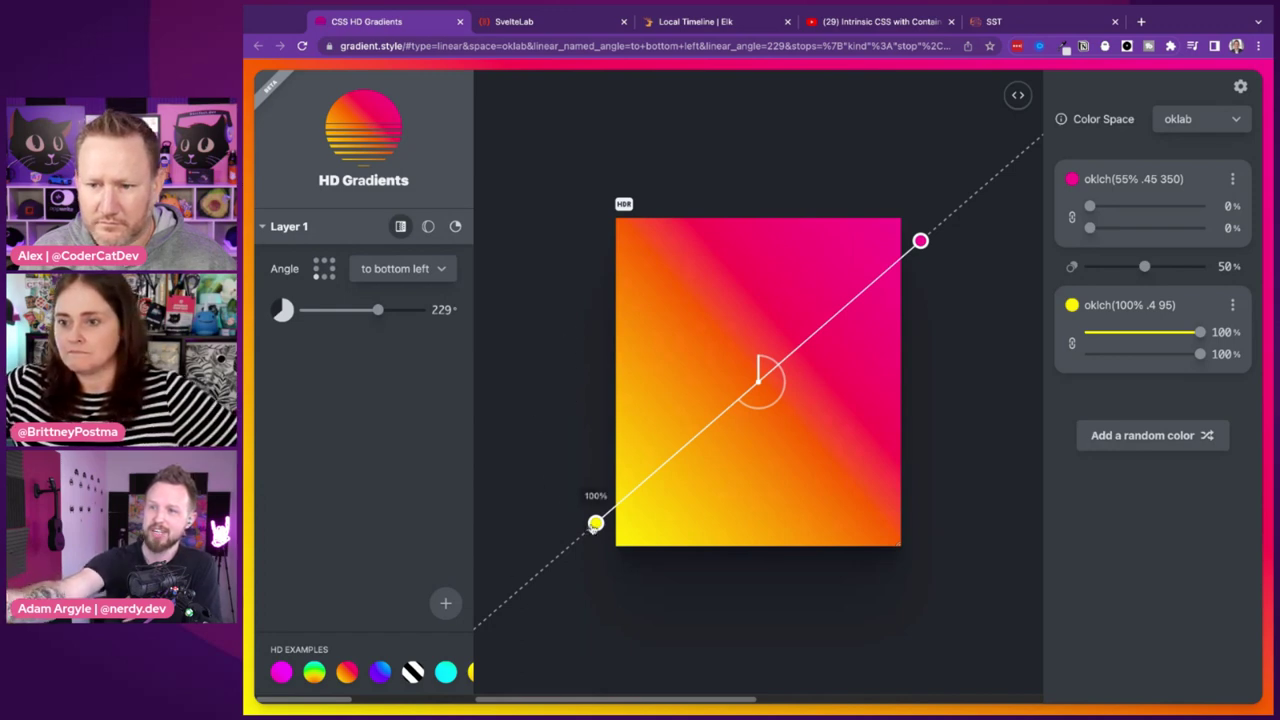
pyautogui.moveTo(592, 524)
pyautogui.mouseDown()
pyautogui.moveTo(585, 534)
pyautogui.moveTo(596, 523)
pyautogui.mouseUp()
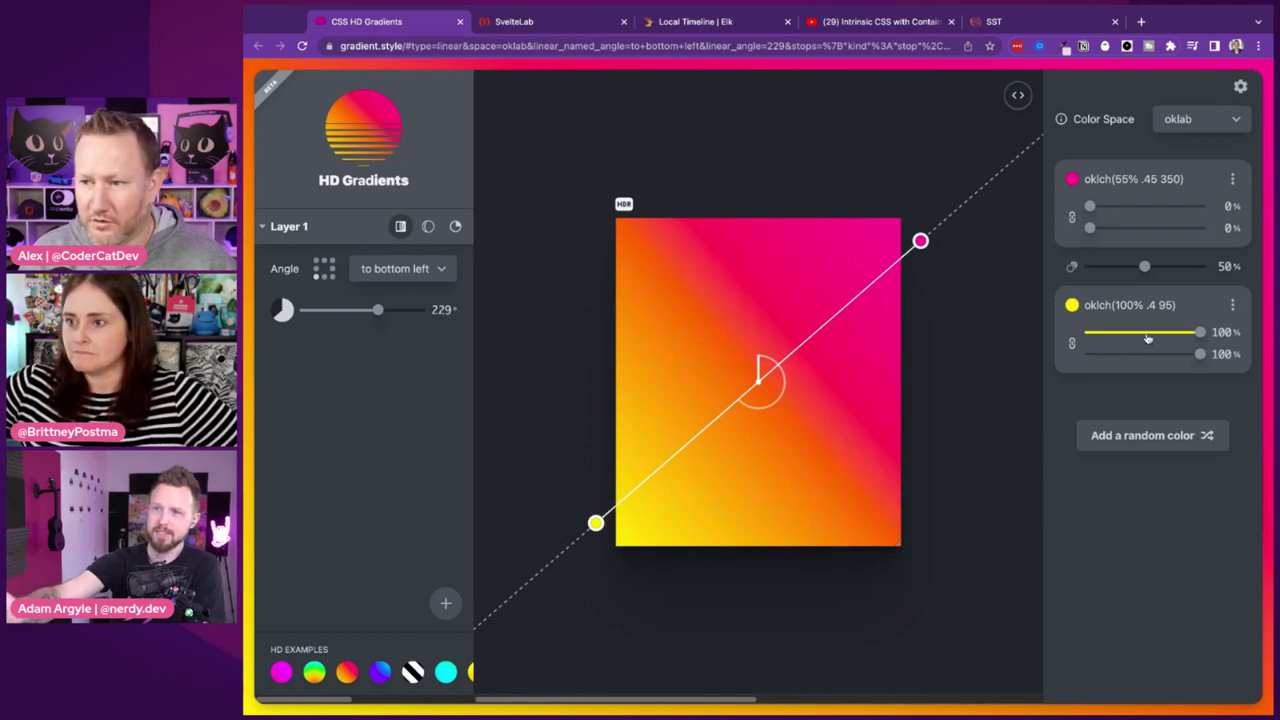
pyautogui.moveTo(1196, 332)
pyautogui.mouseDown()
pyautogui.moveTo(1112, 332)
pyautogui.moveTo(1200, 332)
pyautogui.moveTo(1092, 354)
pyautogui.moveTo(1200, 354)
pyautogui.mouseUp()
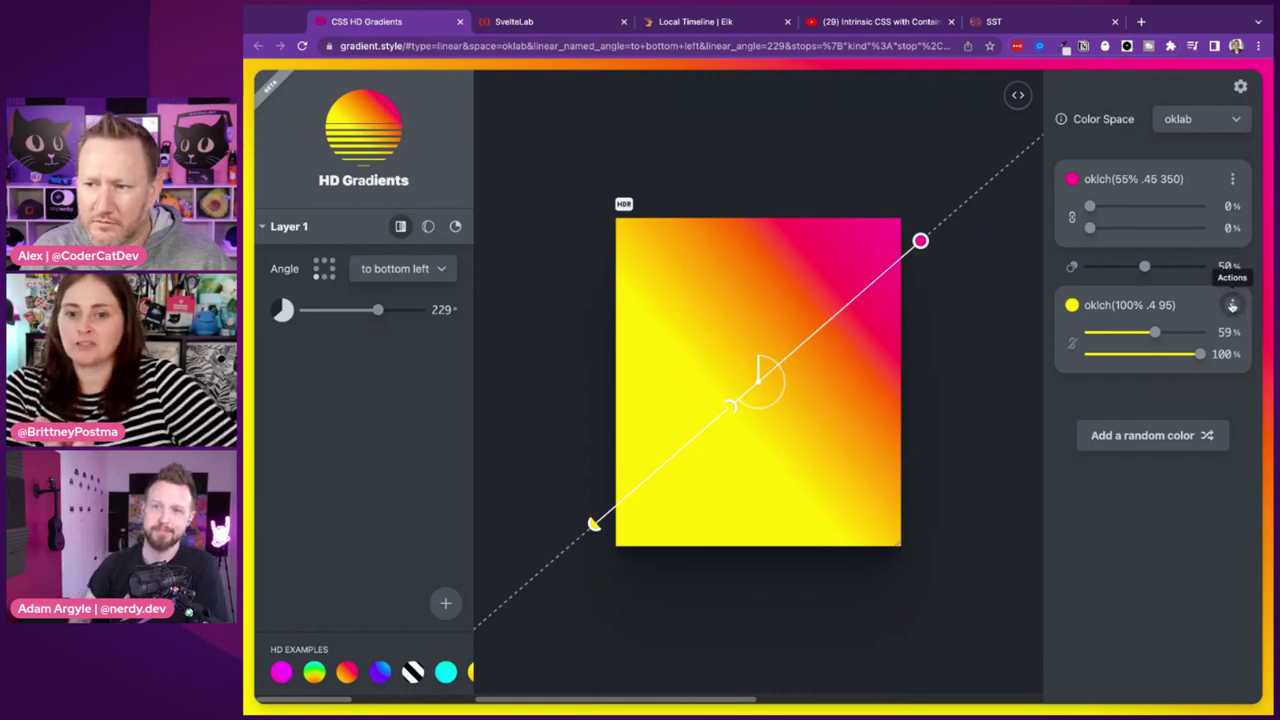
# - Paste the yellow stop's color value oklch(100% .4 95) into the browser's address field and discard the entry
pyautogui.click(658, 48)
pyautogui.write('oklch(100% .4 95)')
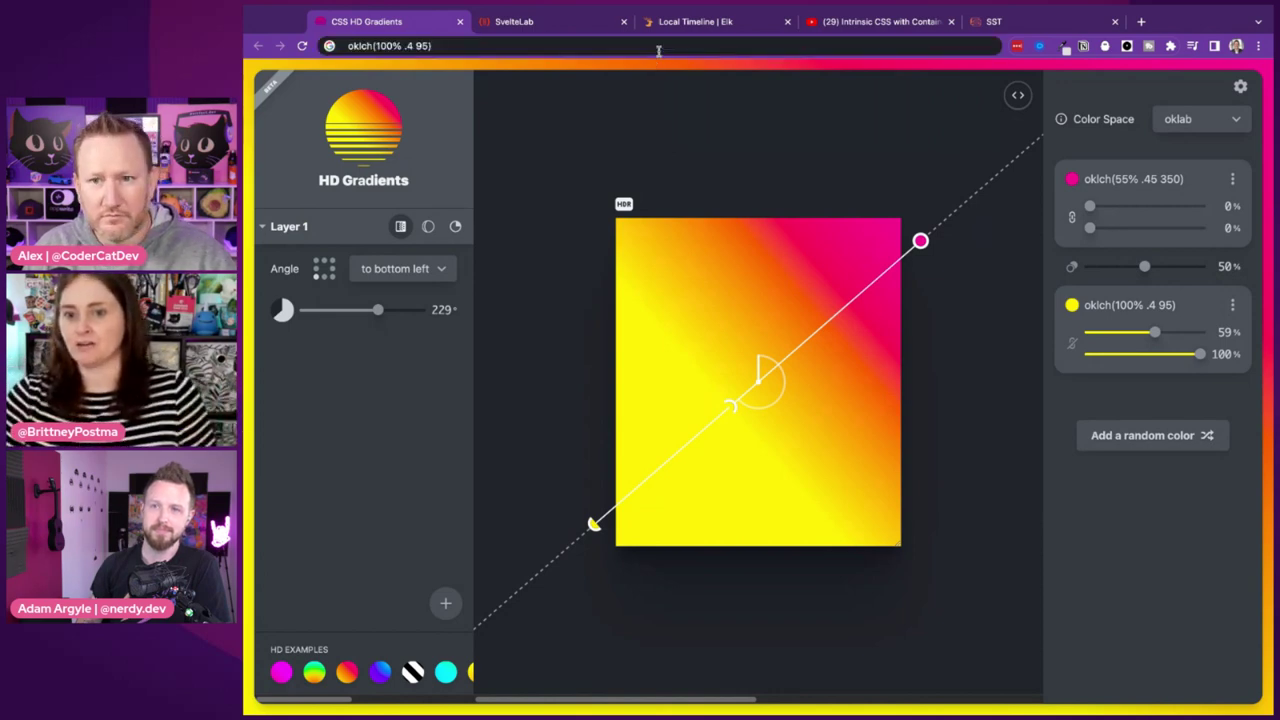
pyautogui.press('Escape')
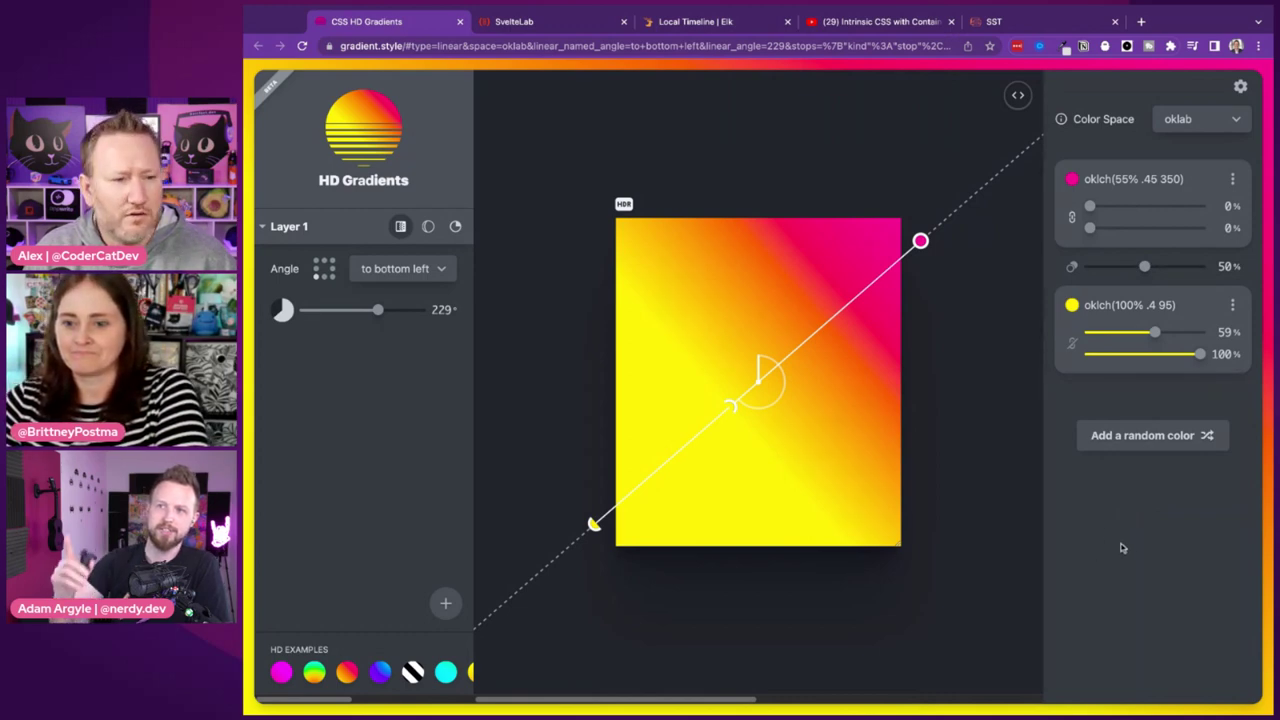
# - Set the gradient's color space to hsl with the longer hue path
pyautogui.click(1235, 121)
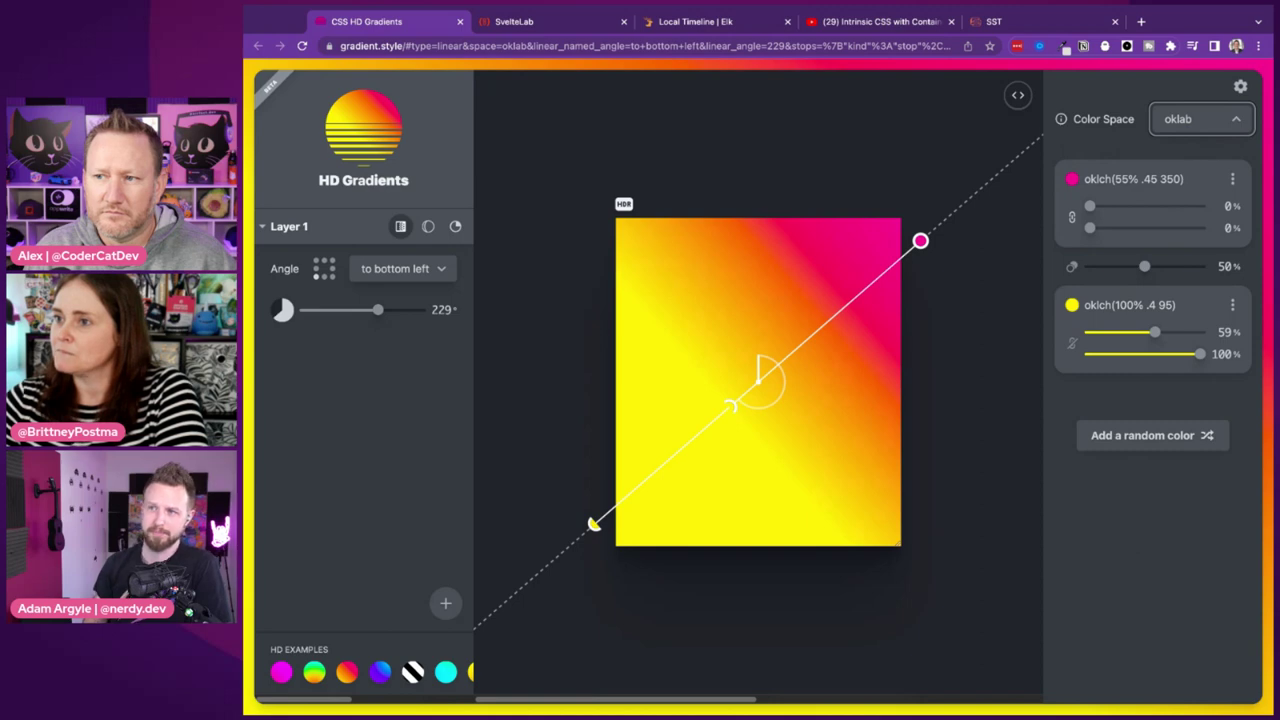
pyautogui.click(1192, 517)
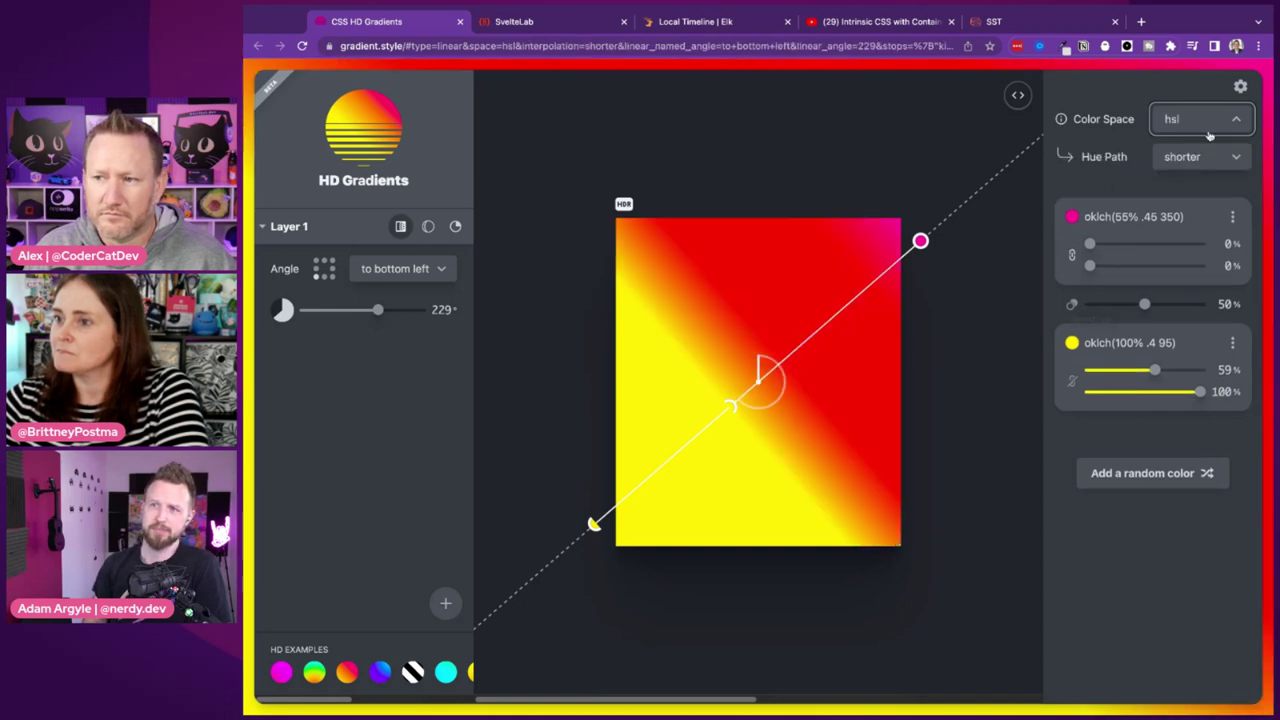
pyautogui.click(1185, 170)
pyautogui.click(1237, 158)
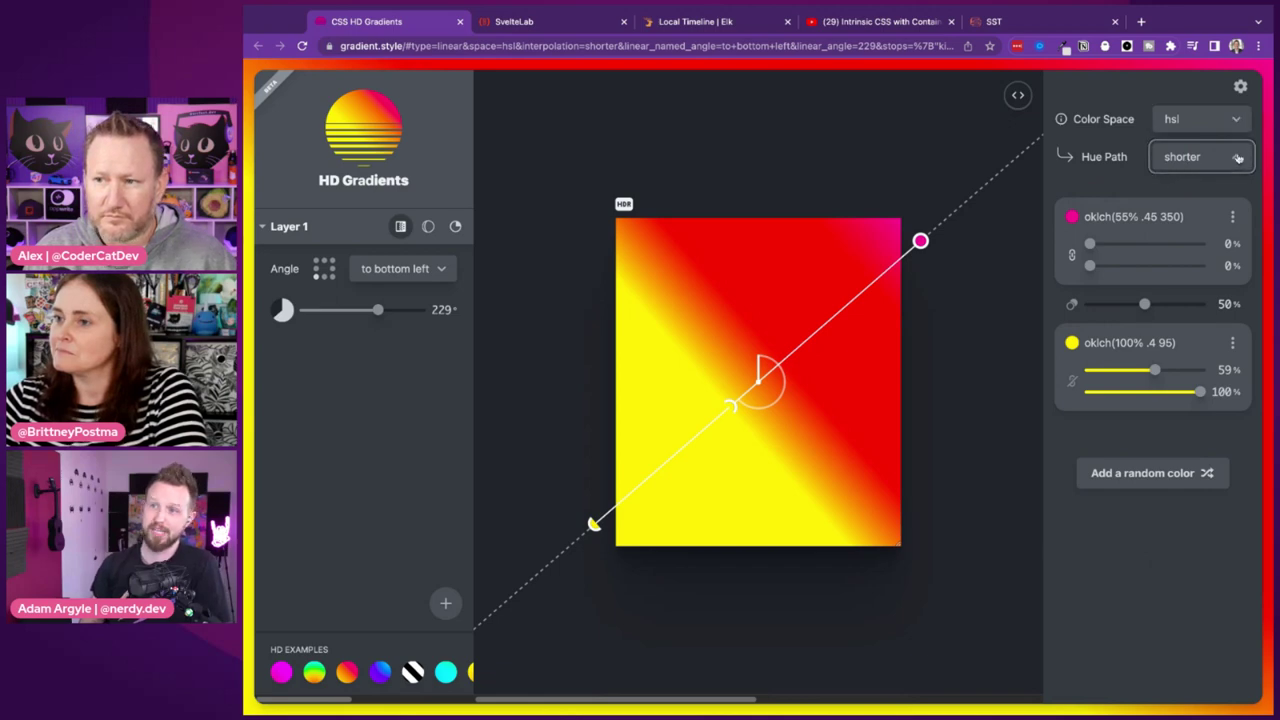
pyautogui.press('Down')
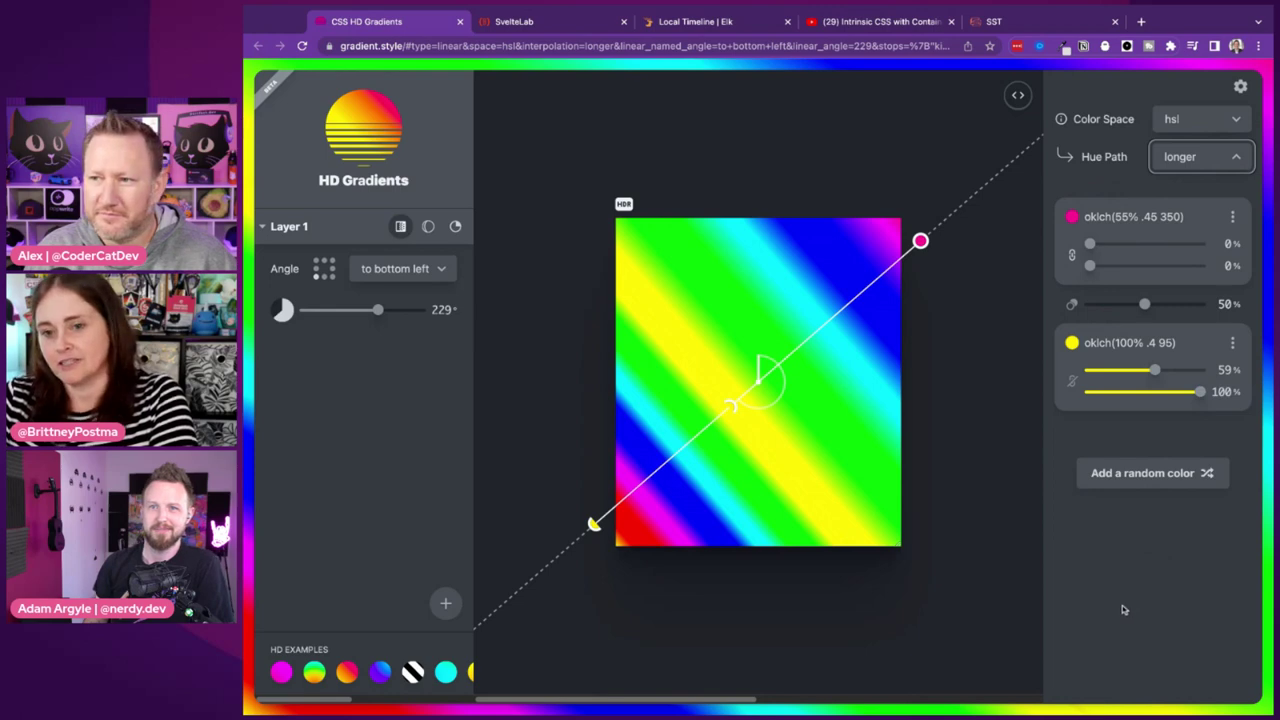
pyautogui.click(1225, 131)
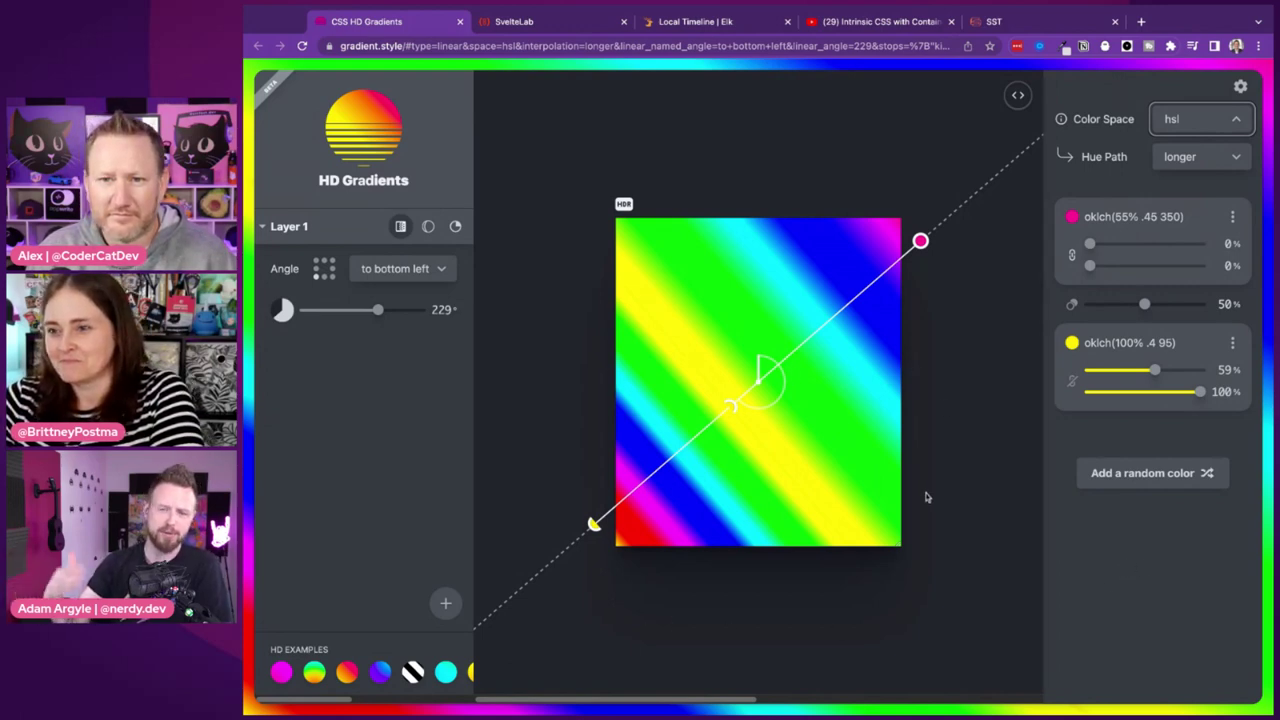
# - Convert the magenta stop's color format to rgb, trying lab and a98-rgb as alternatives
pyautogui.moveTo(920, 241)
pyautogui.mouseDown()
pyautogui.moveTo(826, 320)
pyautogui.moveTo(920, 241)
pyautogui.mouseUp()
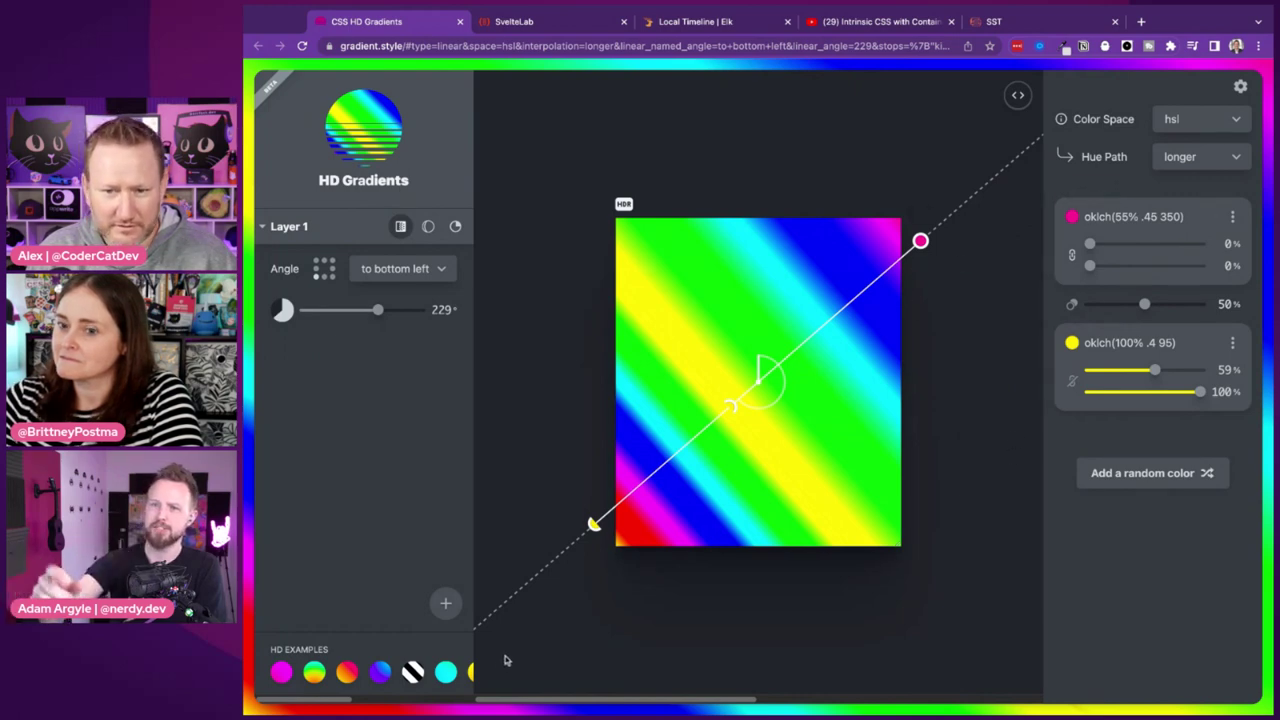
pyautogui.click(920, 243)
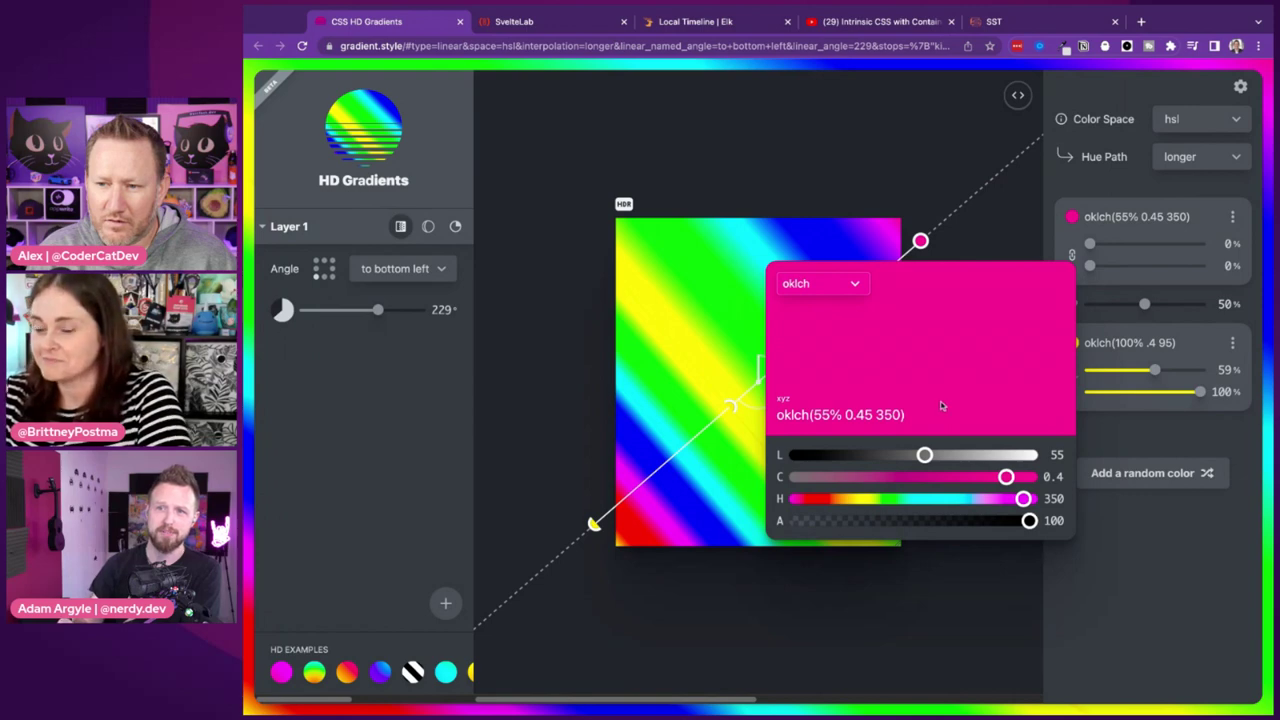
pyautogui.click(848, 290)
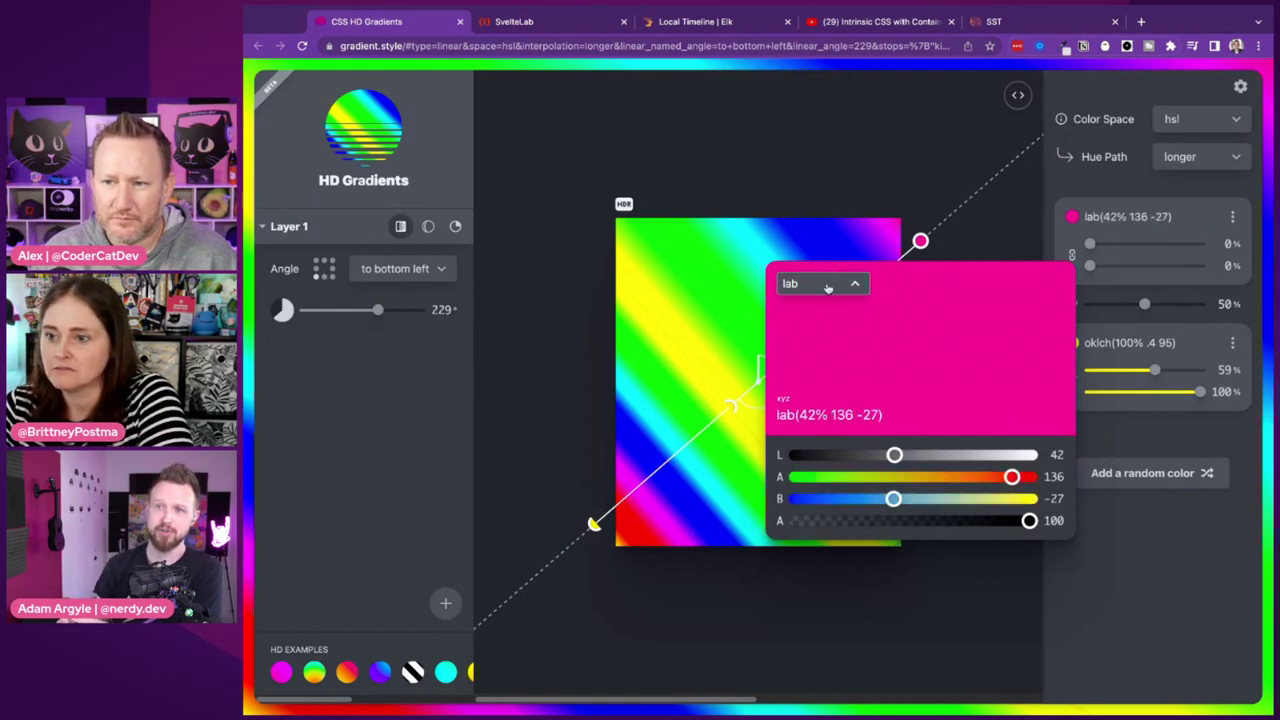
pyautogui.click(834, 194)
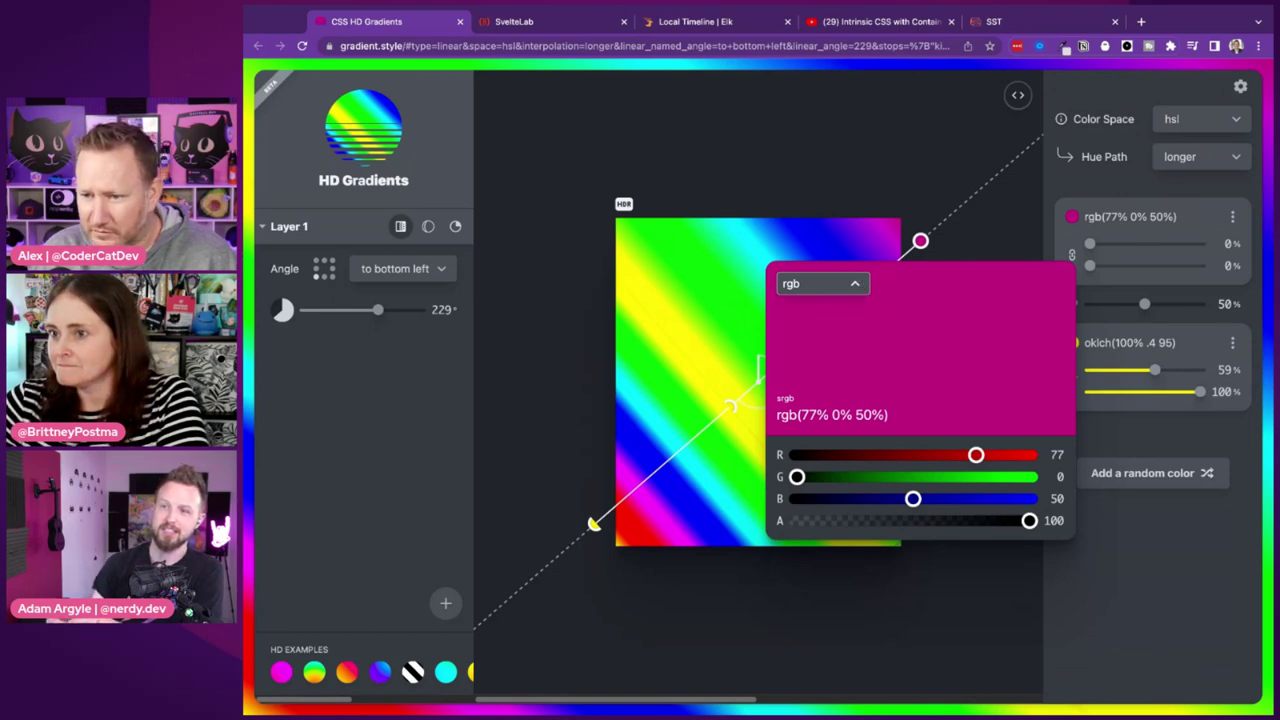
pyautogui.press('a')
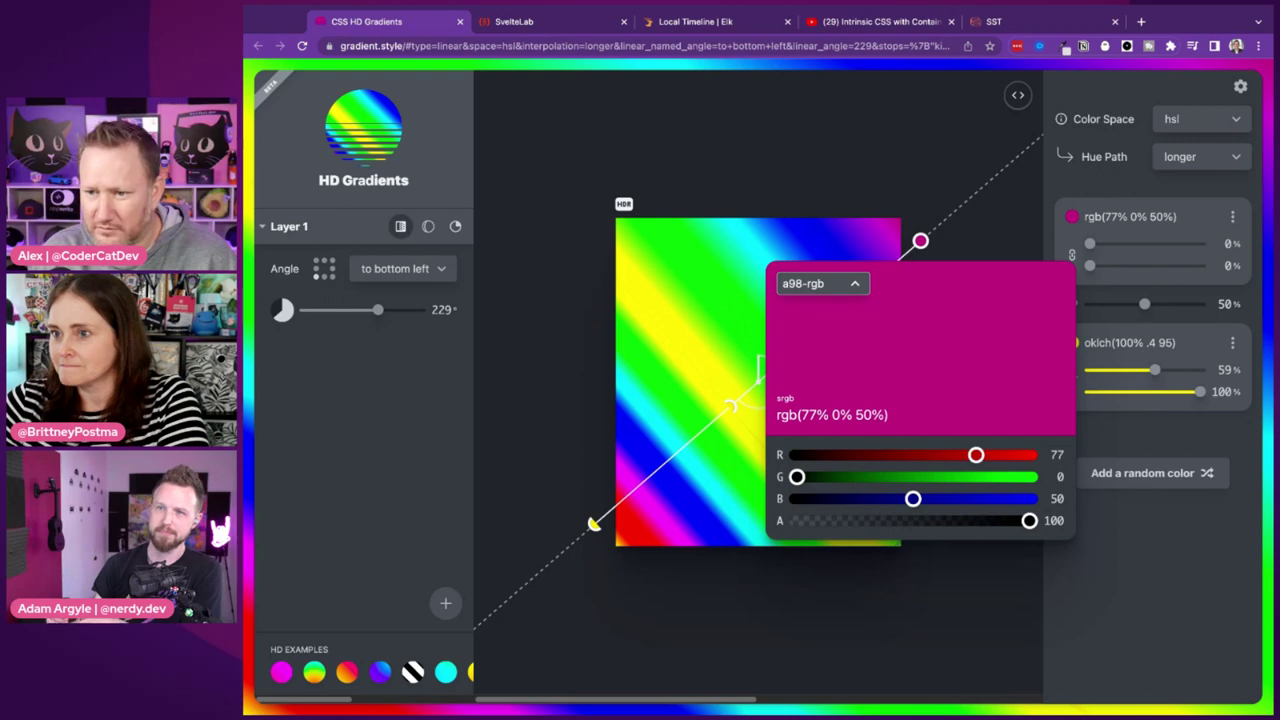
pyautogui.press('Return')
pyautogui.click(1200, 119)
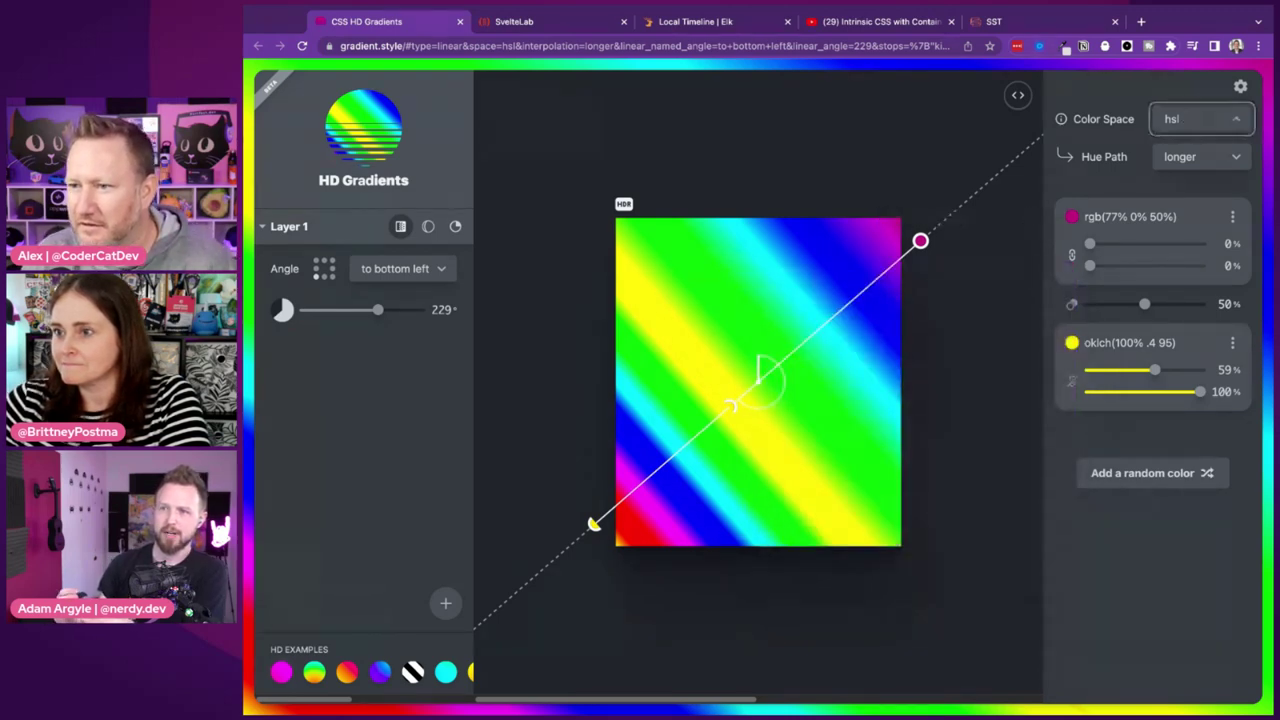
# - Lower the magenta rgb stop's alpha to 84 and close its color picker
pyautogui.click(1071, 217)
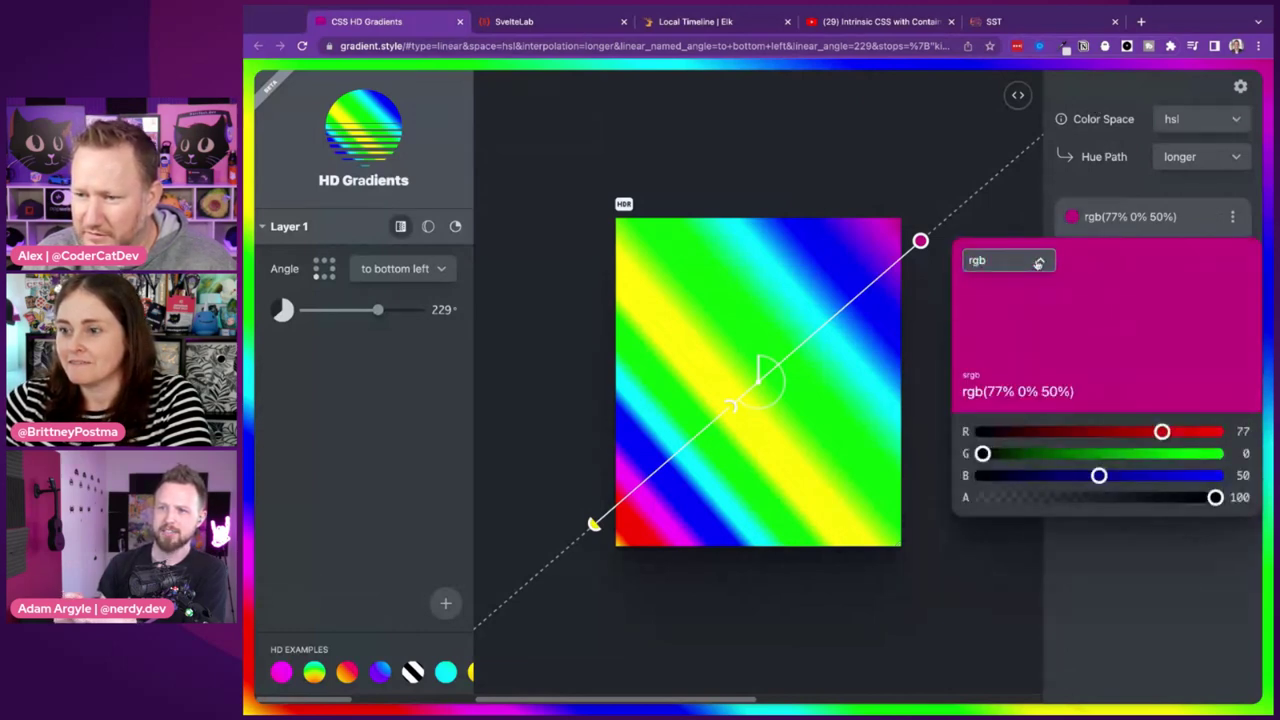
pyautogui.moveTo(1215, 497)
pyautogui.mouseDown()
pyautogui.moveTo(1000, 497)
pyautogui.moveTo(1226, 495)
pyautogui.mouseUp()
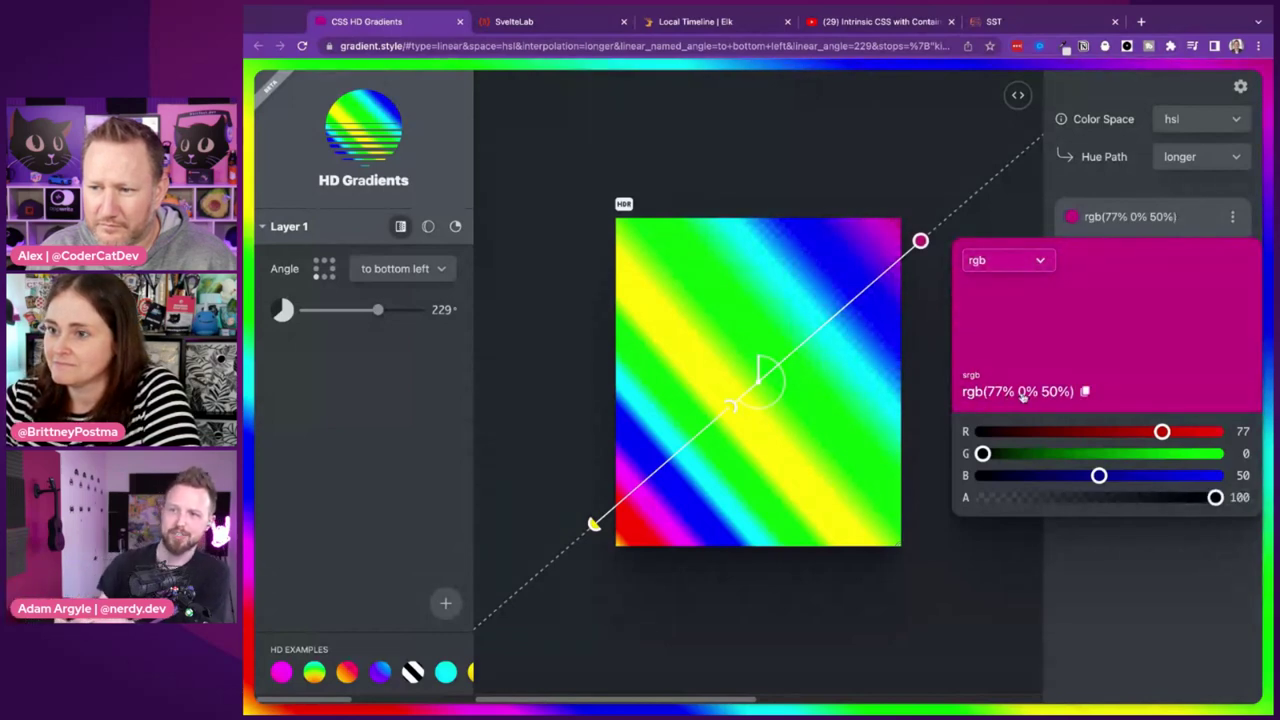
pyautogui.click(1217, 497)
pyautogui.hotkey('shift', 'Left')
pyautogui.press('Left')
pyautogui.press('Left')
pyautogui.press('Left')
pyautogui.press('Left')
pyautogui.press('Left')
pyautogui.press('Left')
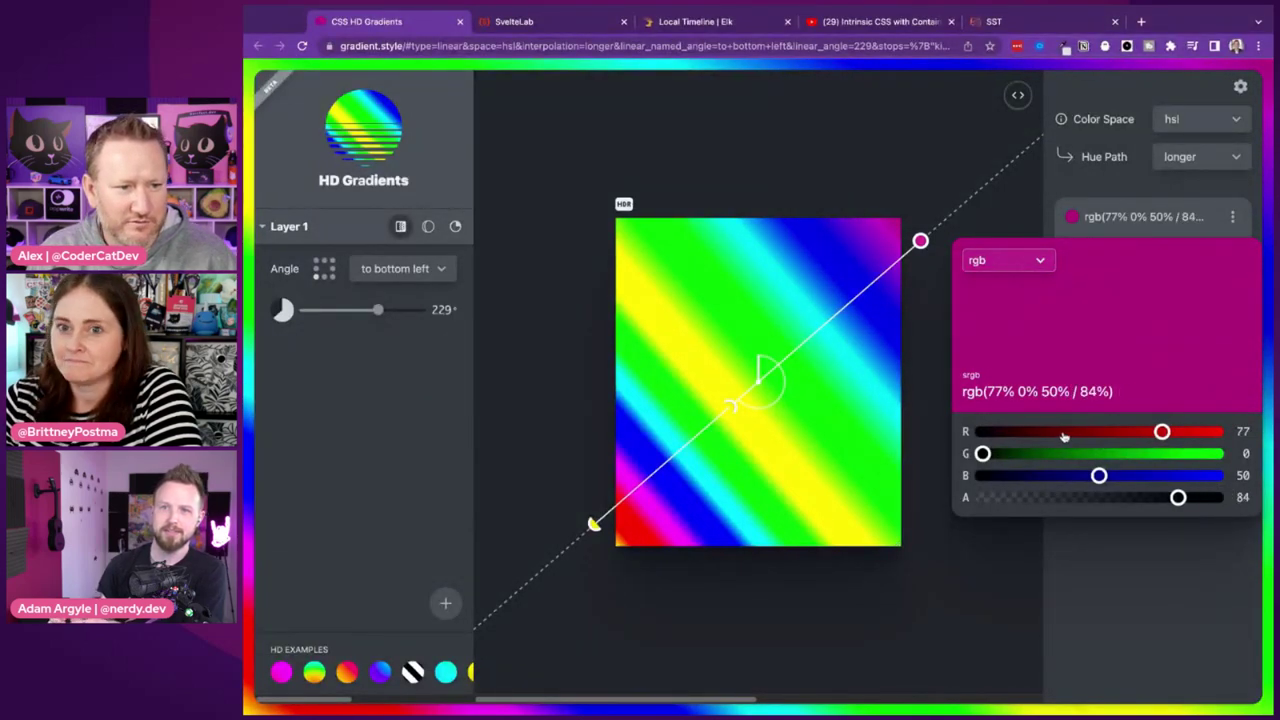
pyautogui.moveTo(1046, 401)
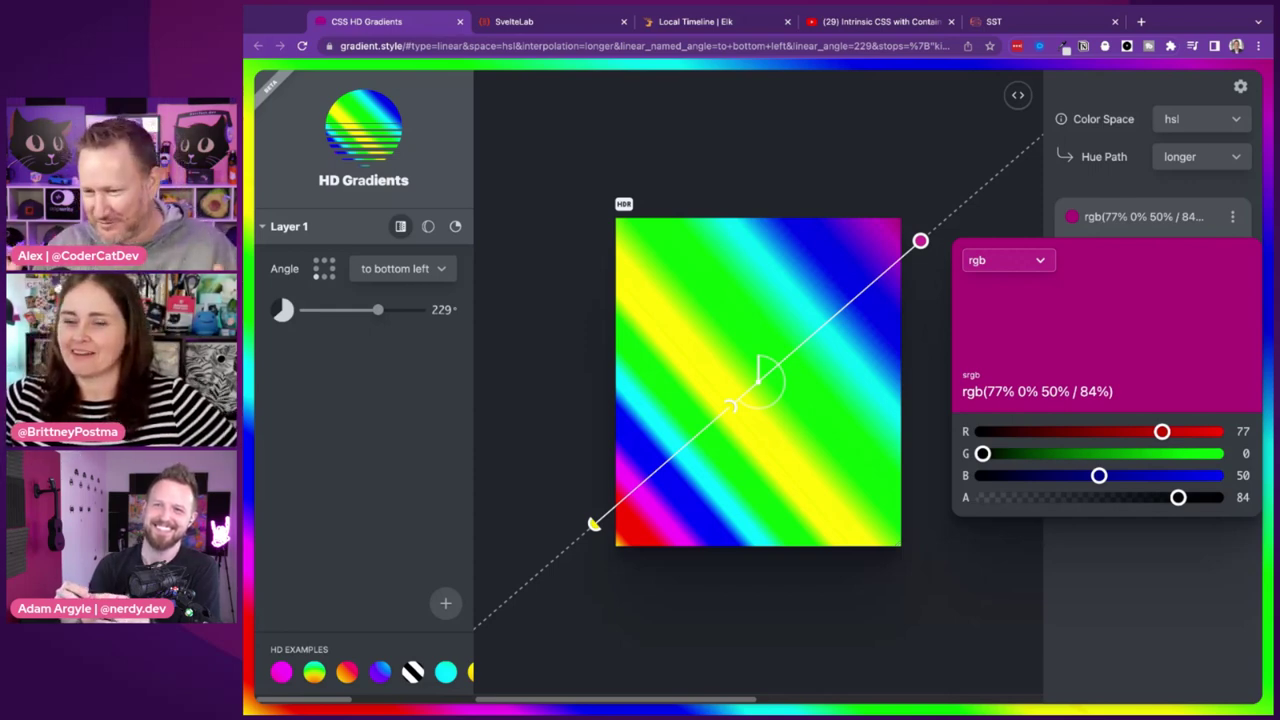
pyautogui.click(1072, 575)
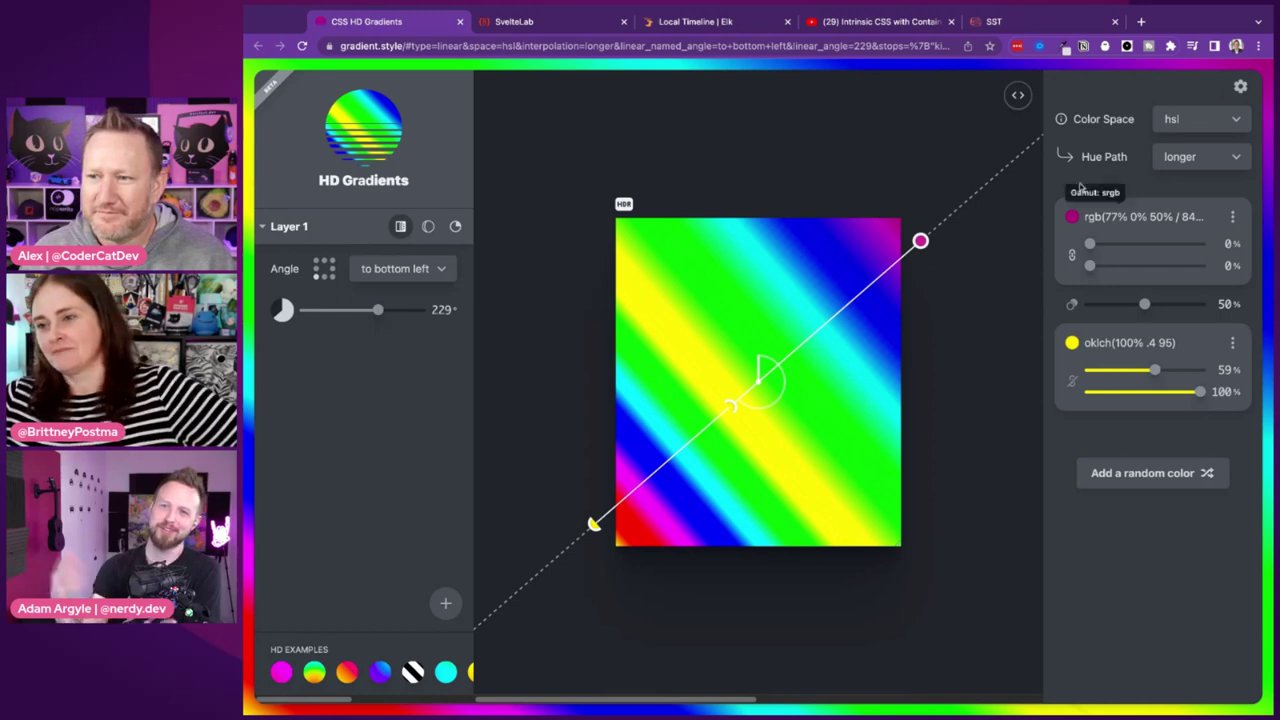
# - Set the hsl gradient's hue path to increasing
pyautogui.click(1192, 120)
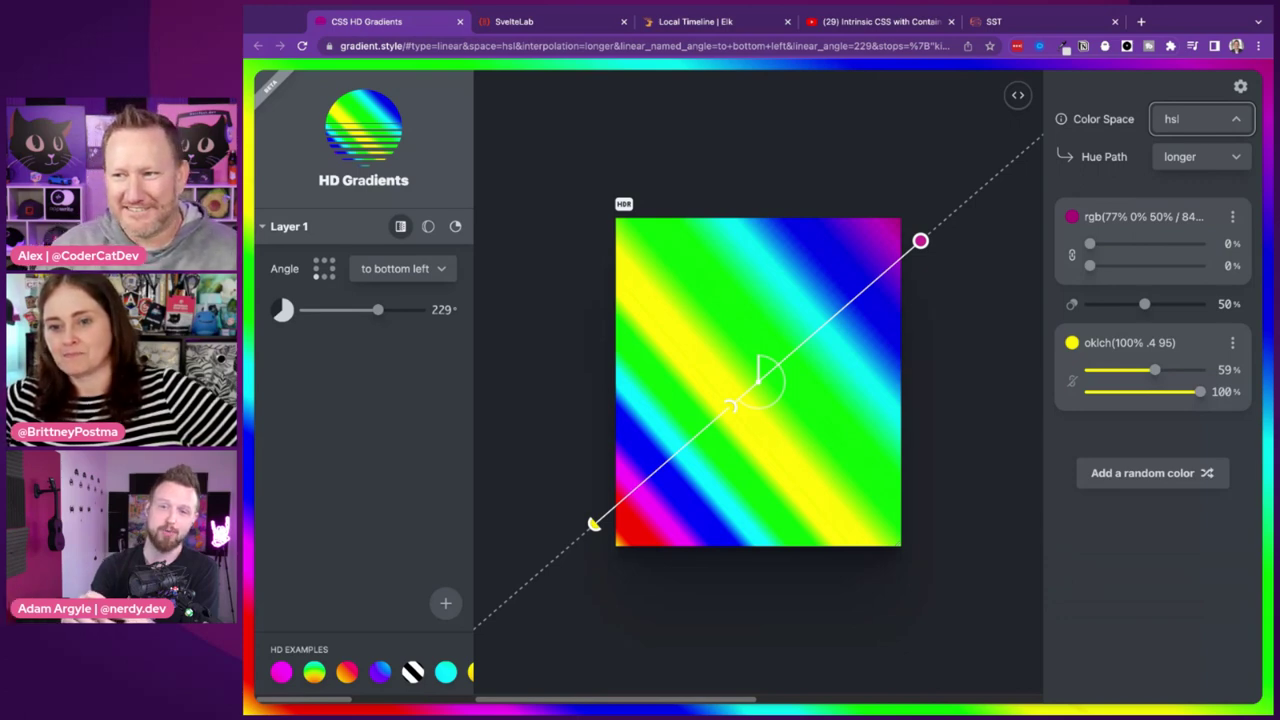
pyautogui.press('Escape')
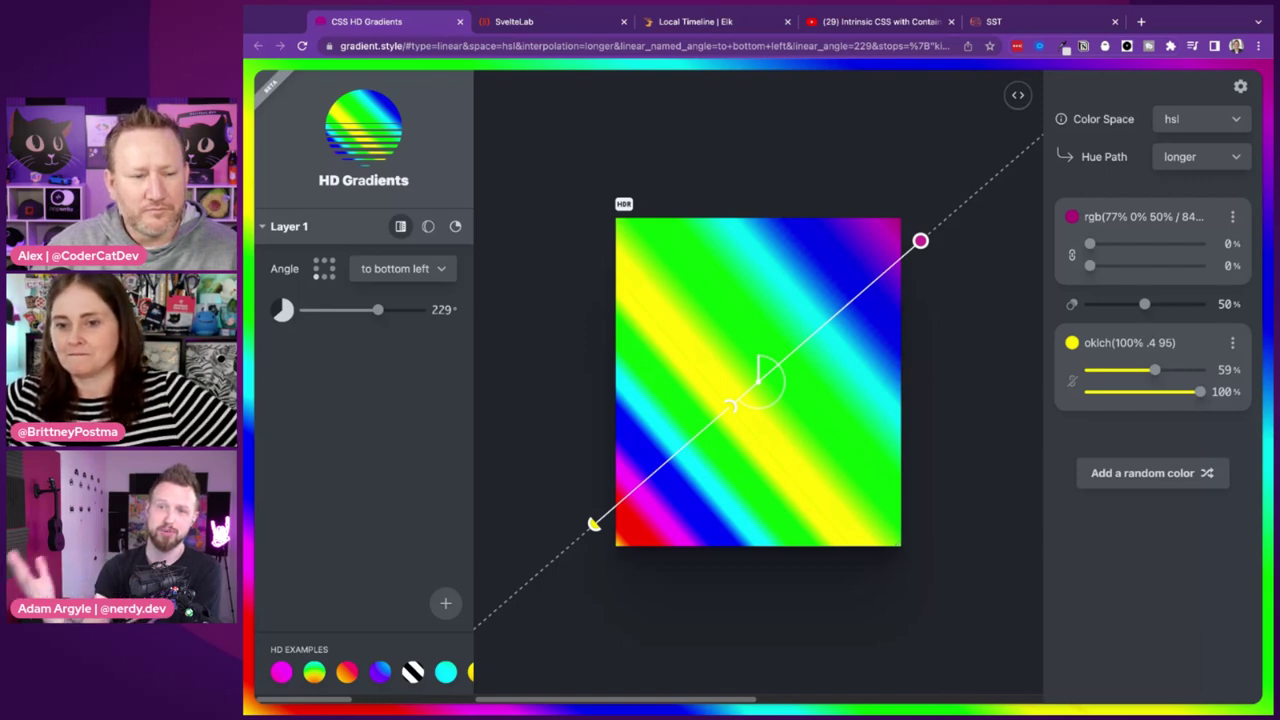
pyautogui.click(1190, 120)
pyautogui.click(1190, 120)
pyautogui.click(1176, 162)
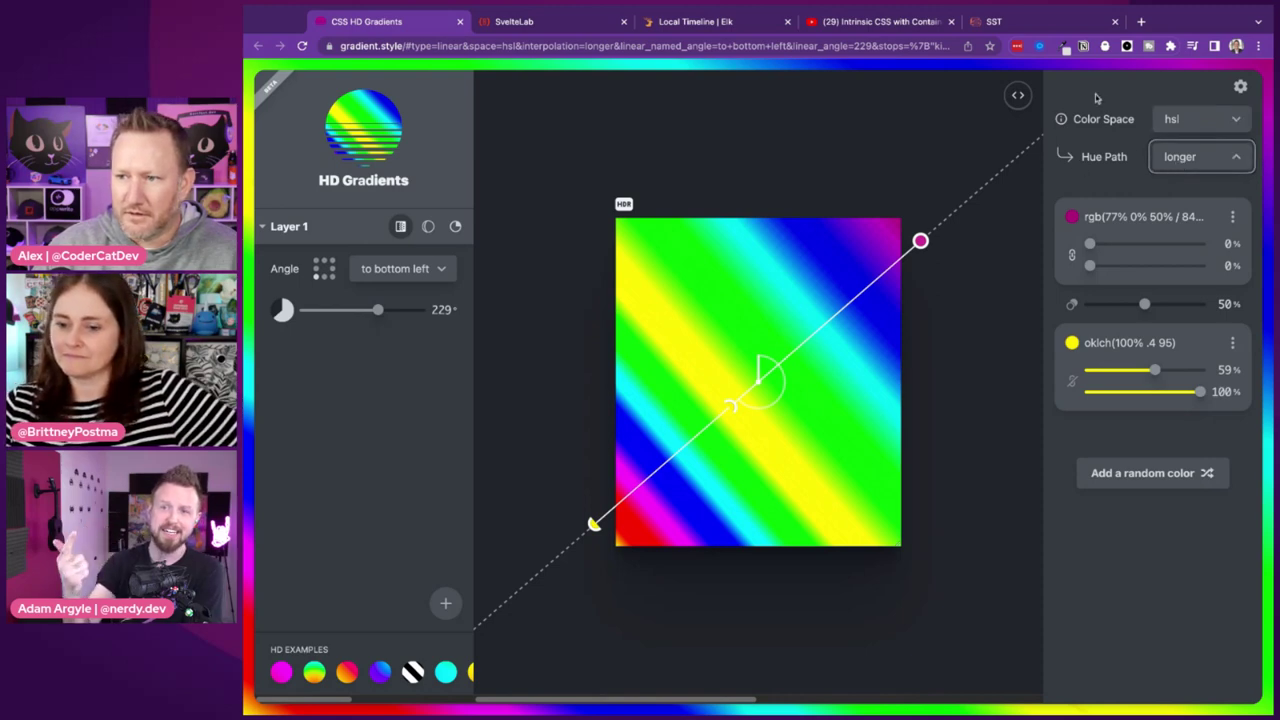
pyautogui.click(1195, 172)
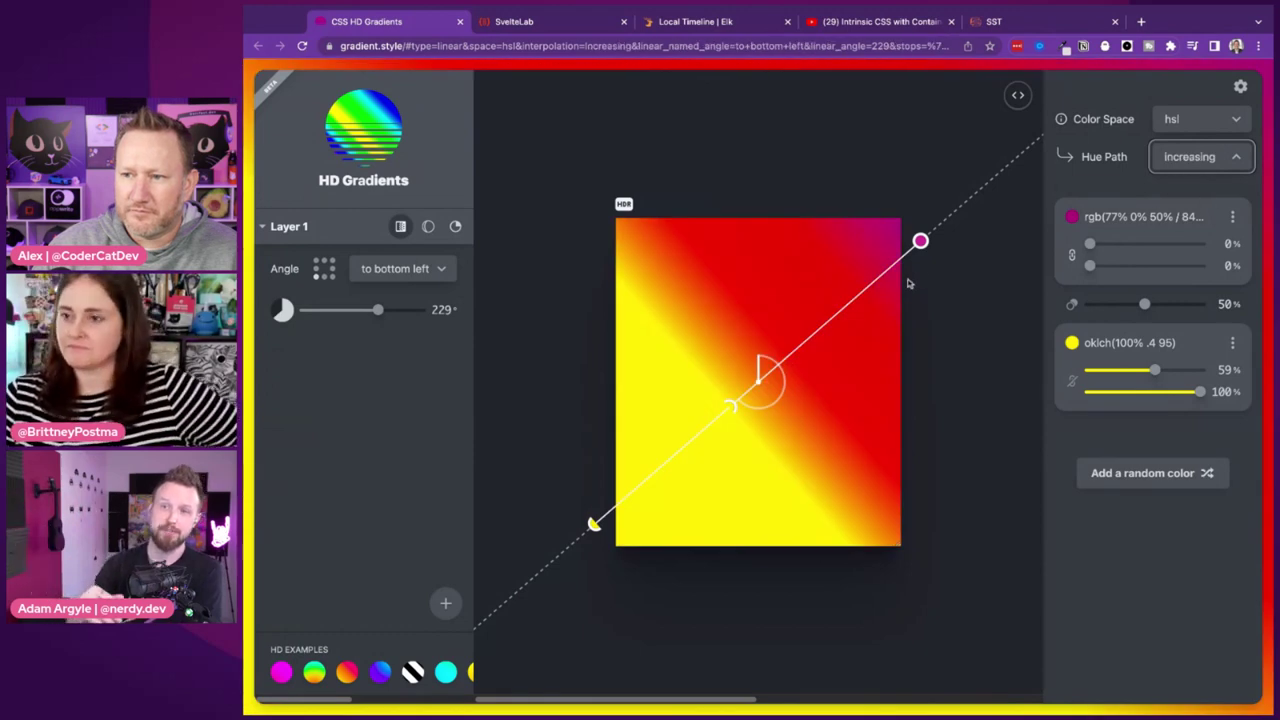
# - Move the magenta stop along the gradient line to 16% and set the color space to oklab
pyautogui.click(919, 245)
pyautogui.moveTo(865, 289)
pyautogui.mouseDown()
pyautogui.moveTo(800, 343)
pyautogui.moveTo(869, 285)
pyautogui.mouseUp()
pyautogui.click(1184, 122)
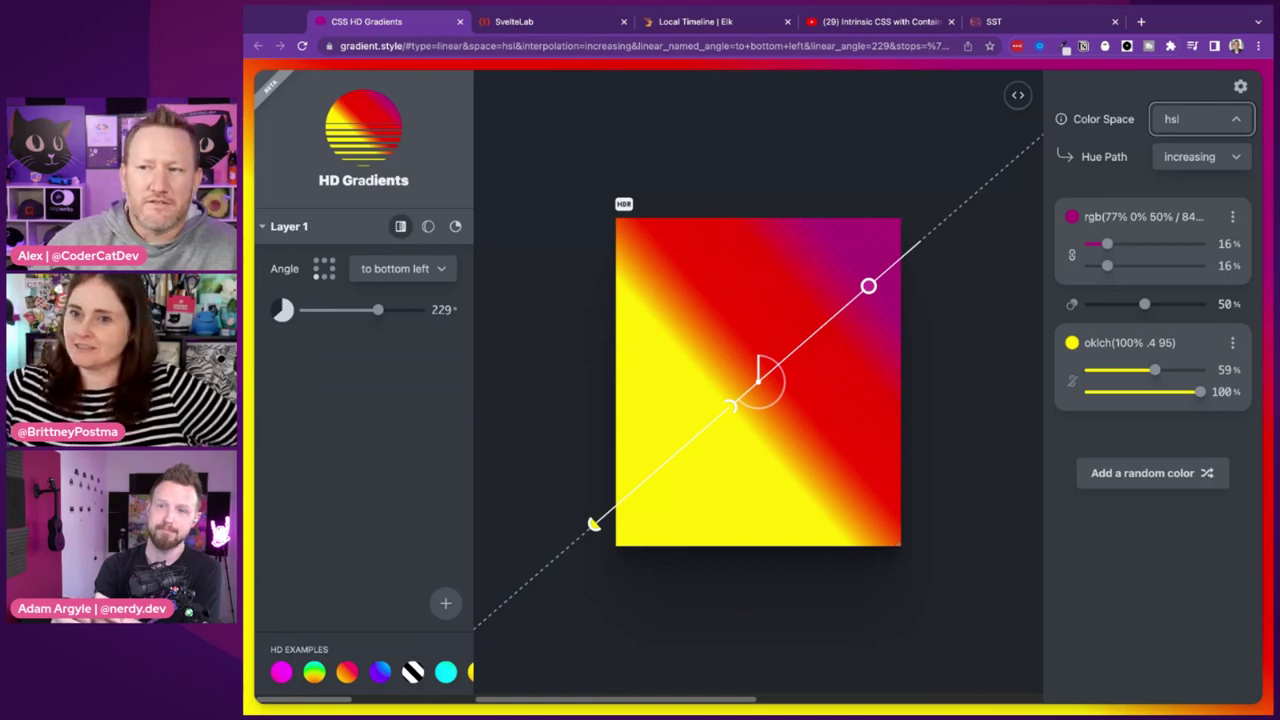
pyautogui.click(1187, 127)
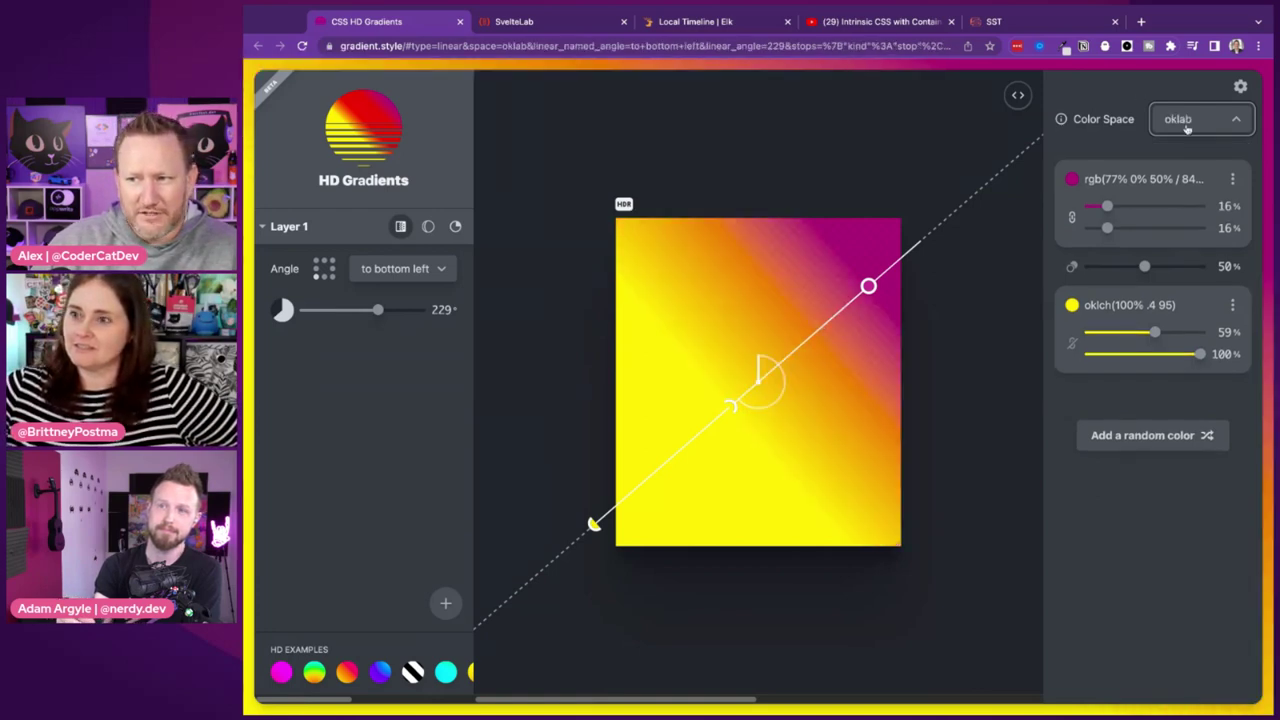